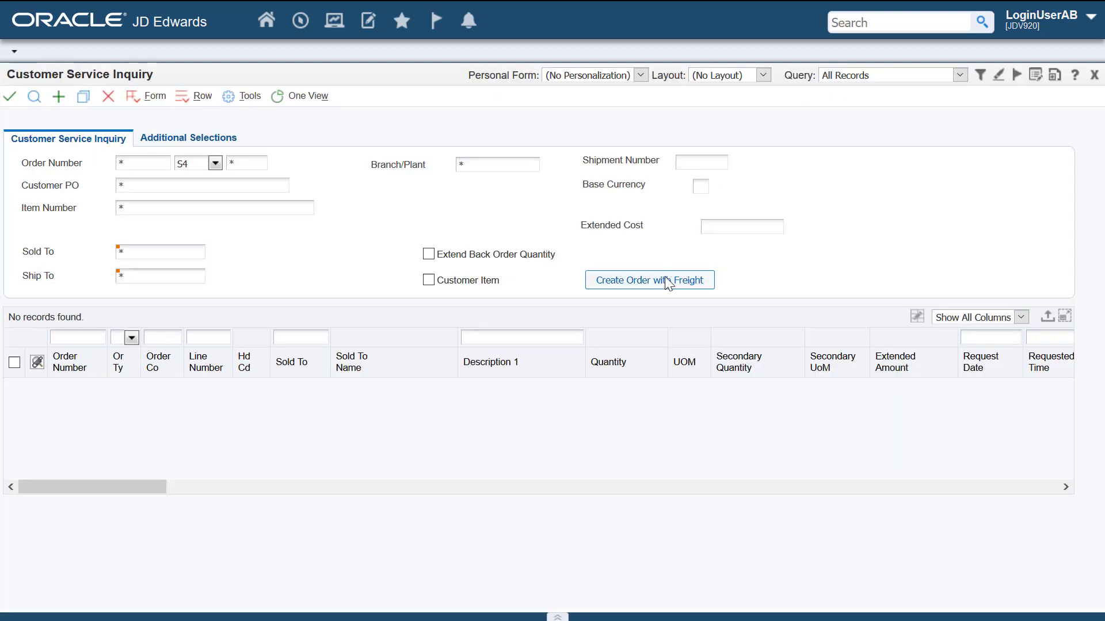
# Step: Run Create Order with Freight on Customer Service Inquiry to fill in the order details
pyautogui.click(667, 284)
# Step: Load the lines of new order 4315 with Find
pyautogui.click(34, 96)
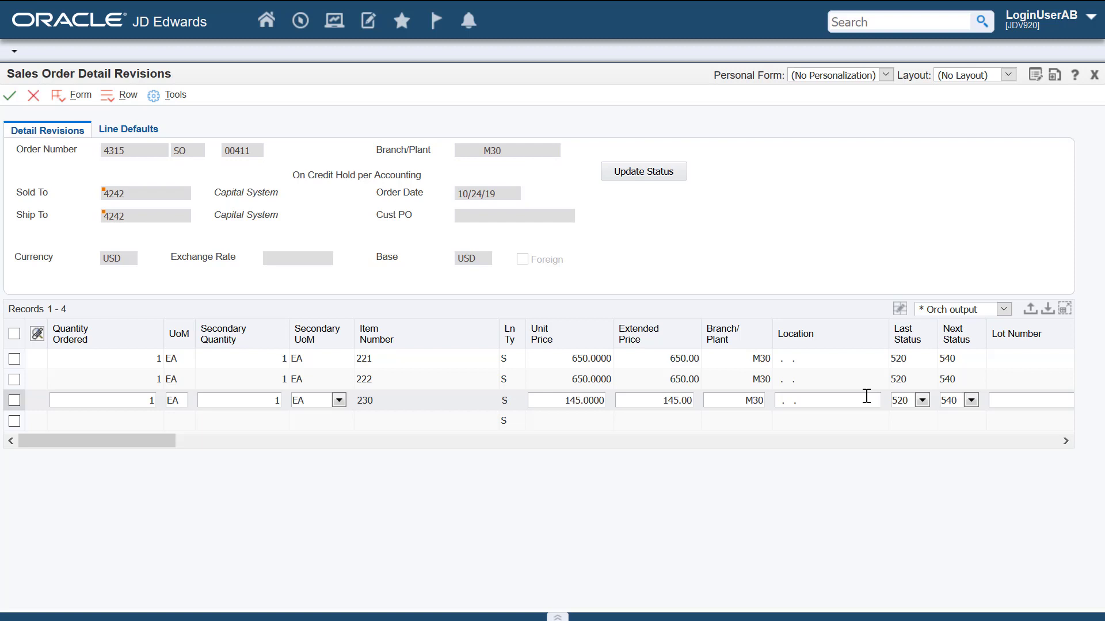
# Step: Select order lines 1–3 of order 4315 and advance their status with Update Status
pyautogui.click(14, 358)
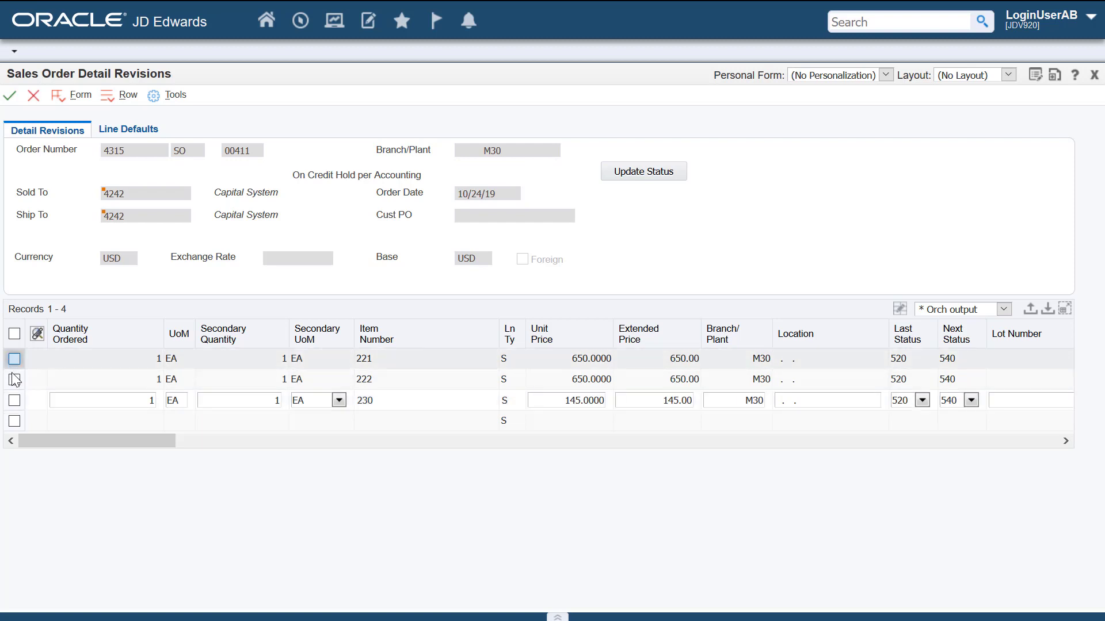
pyautogui.click(14, 379)
pyautogui.click(14, 400)
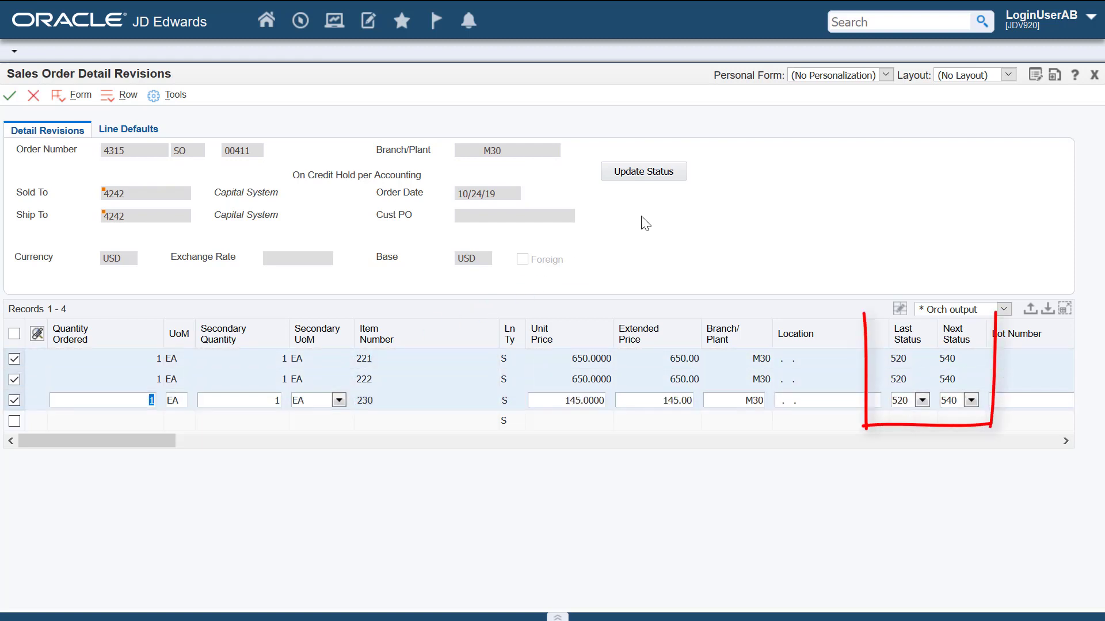
pyautogui.click(651, 174)
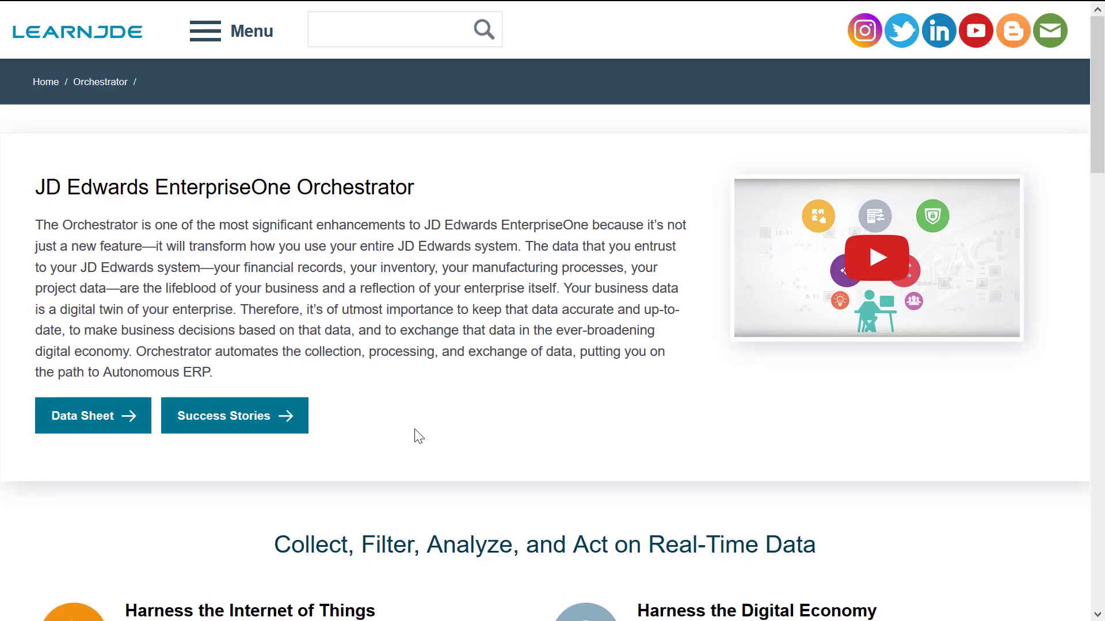
pyautogui.scroll(-5, 415, 436)
pyautogui.scroll(-5, 414, 436)
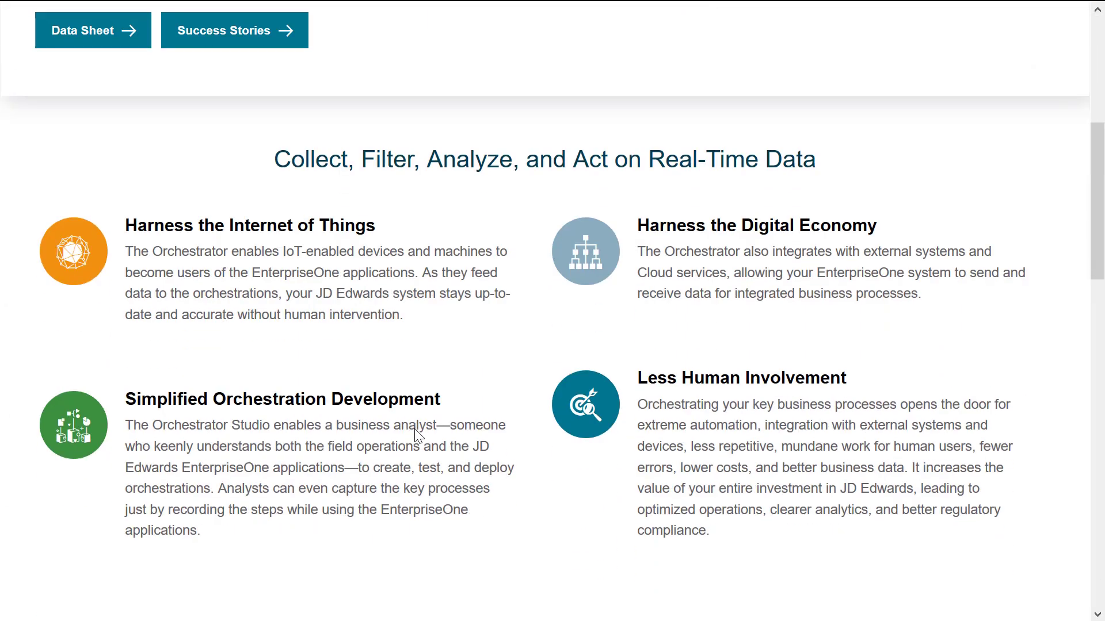
pyautogui.scroll(-3, 415, 432)
pyautogui.scroll(-2, 414, 431)
pyautogui.scroll(-2, 414, 431)
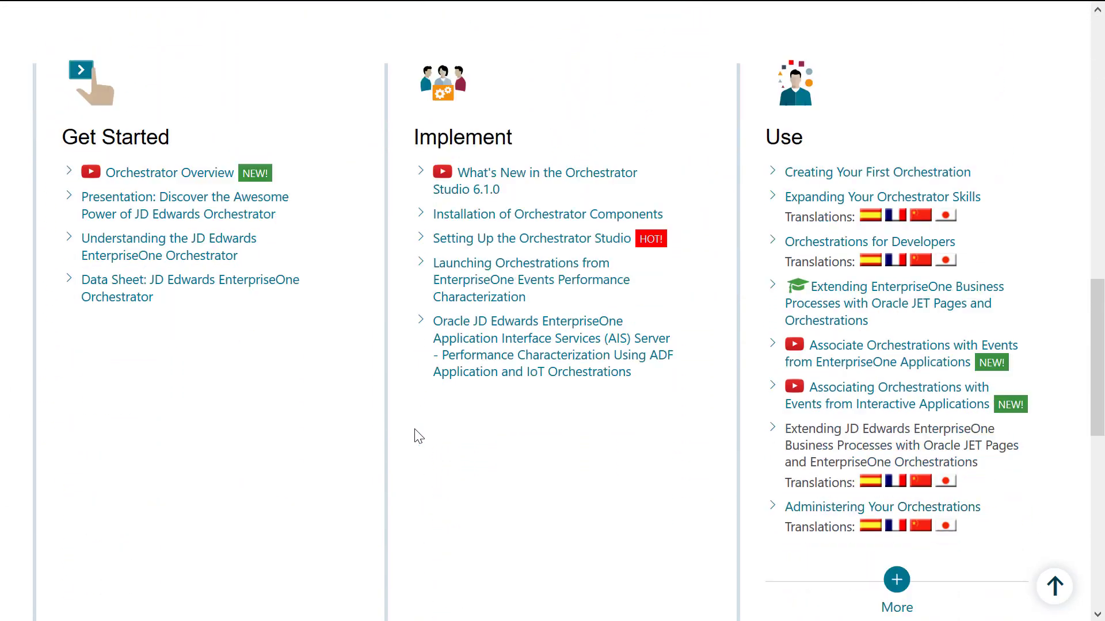
pyautogui.scroll(4, 415, 436)
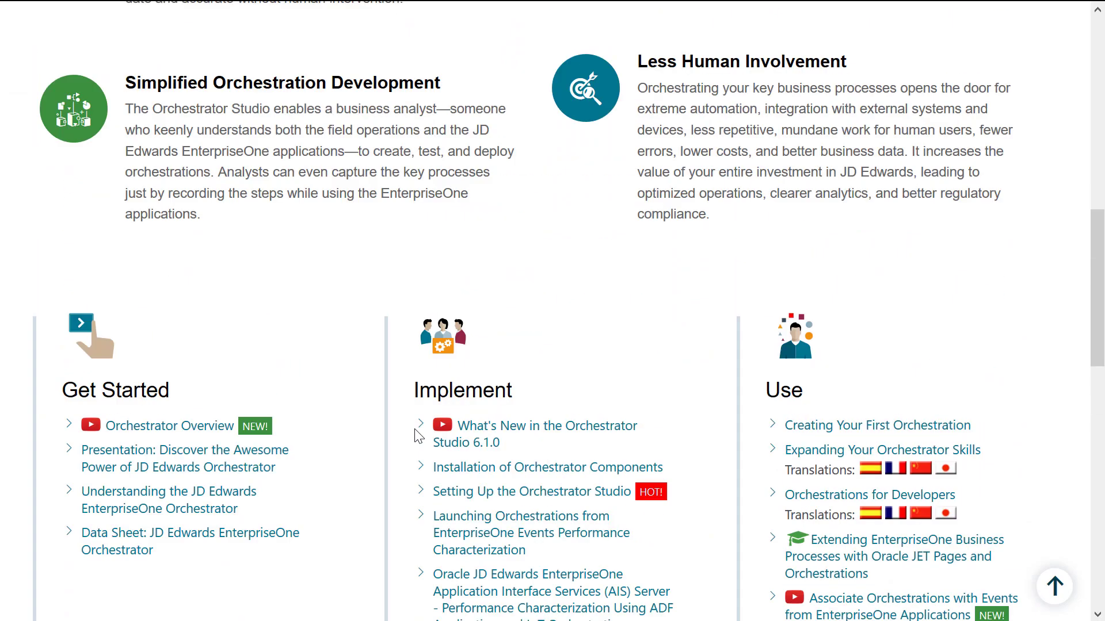
pyautogui.scroll(4, 414, 436)
# Step: Expand the LearnJDE menu to Cross-Application > Orchestrator to list its pages
pyautogui.click(205, 31)
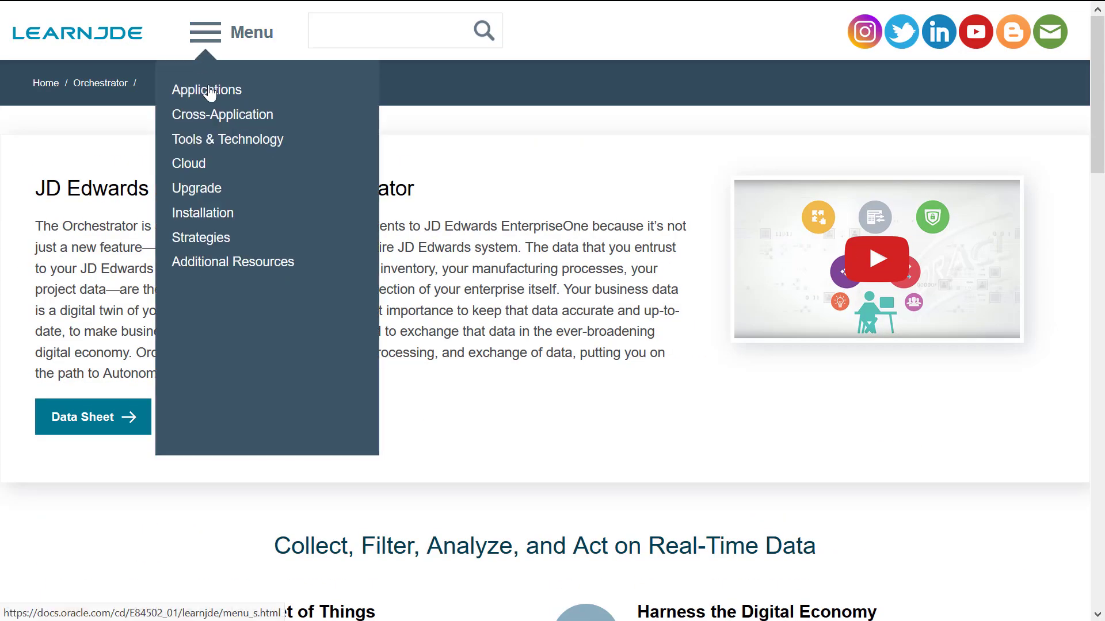
pyautogui.click(431, 212)
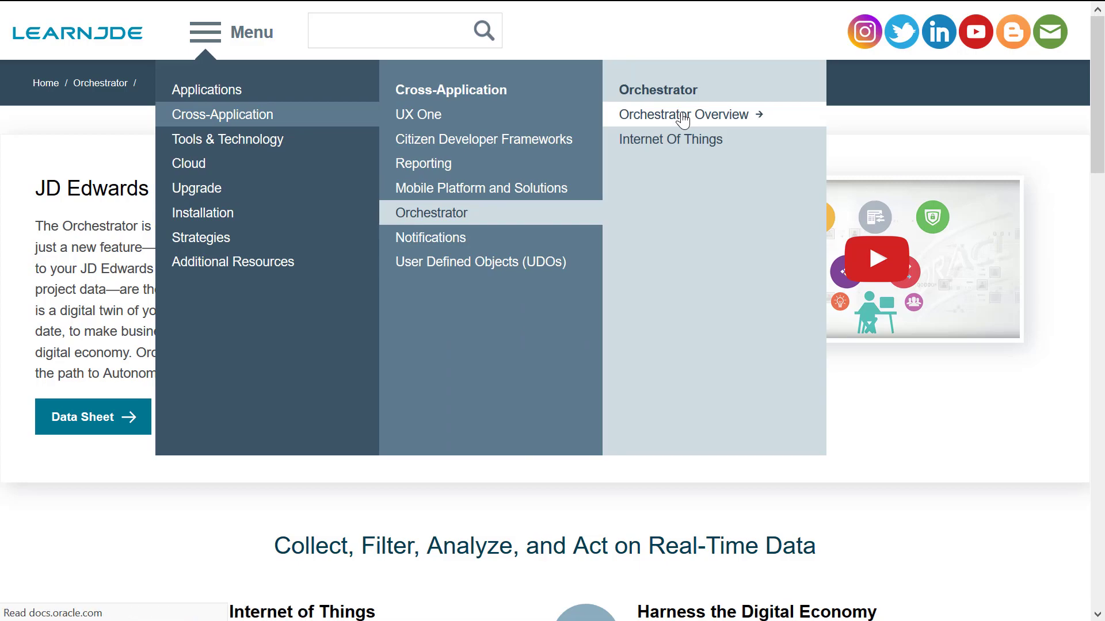